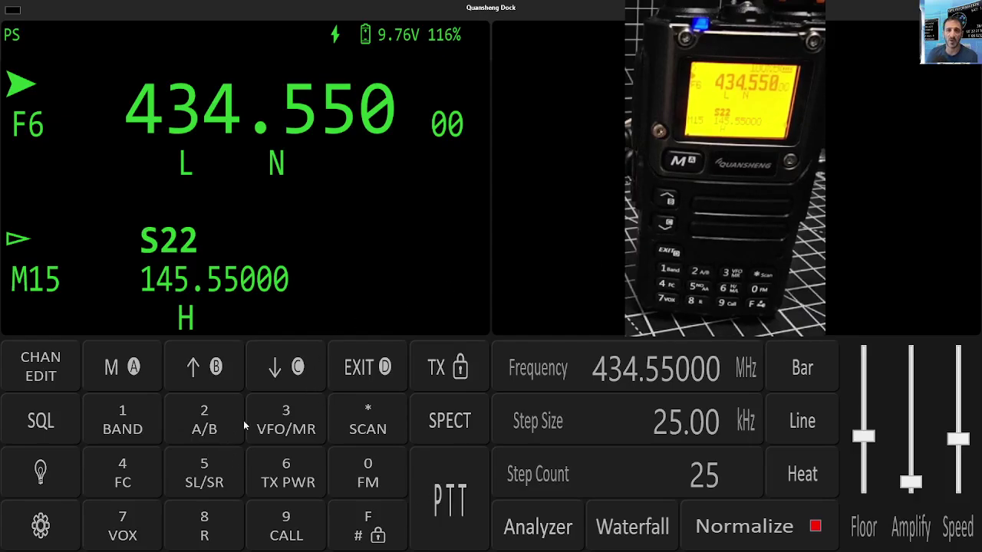
Switch the upper channel to memory mode and back to VFO mode, and tune it to 145.000 MHz.
left_click(284, 424)
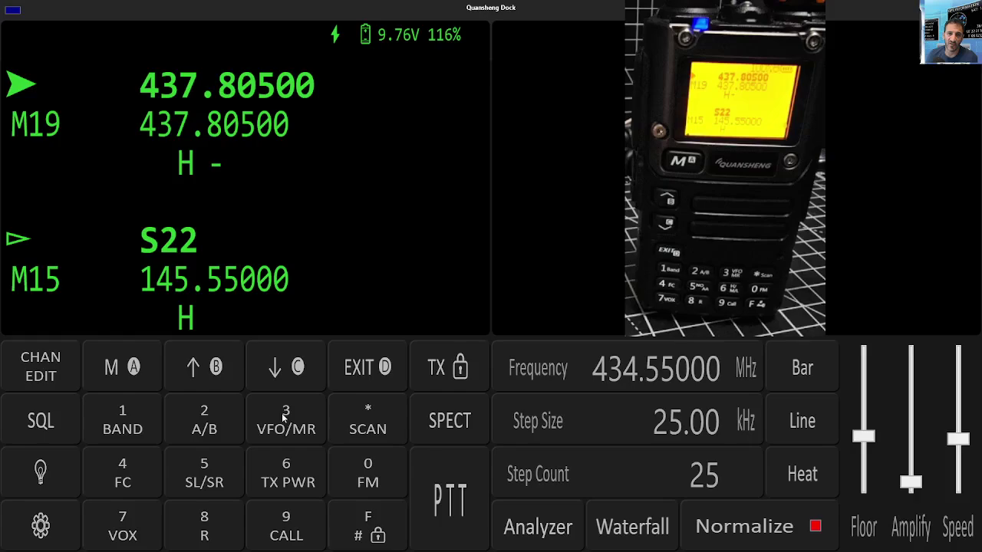
left_click(284, 418)
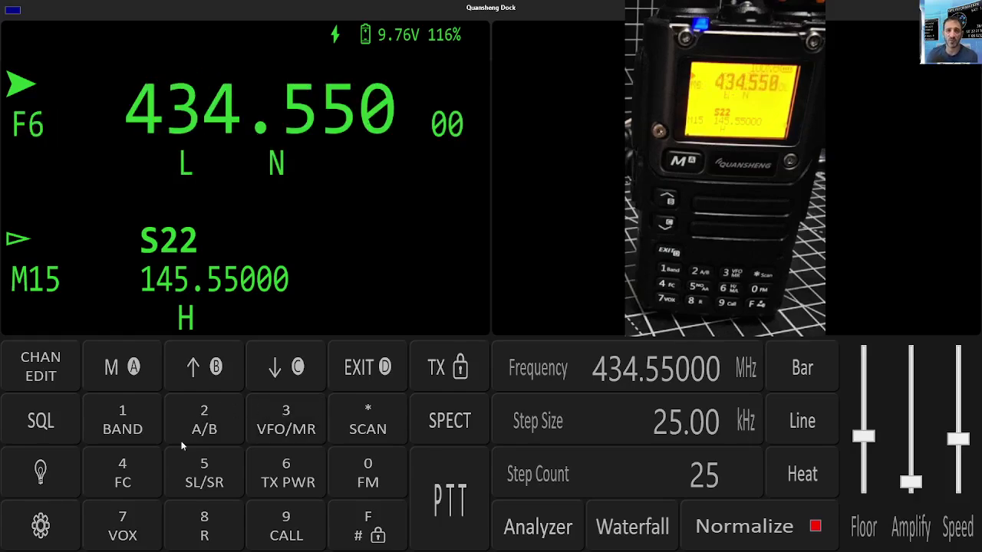
left_click(138, 424)
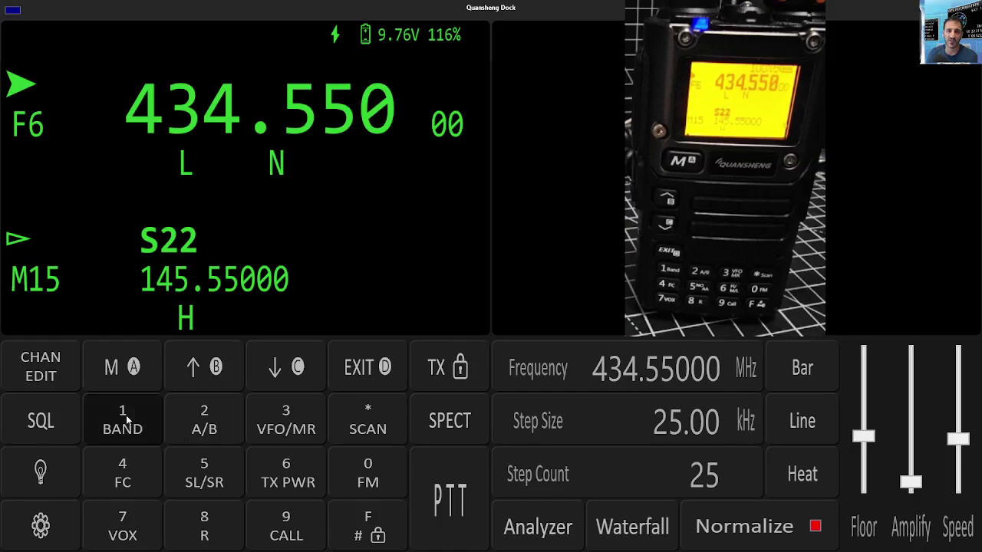
left_click(127, 469)
left_click(210, 464)
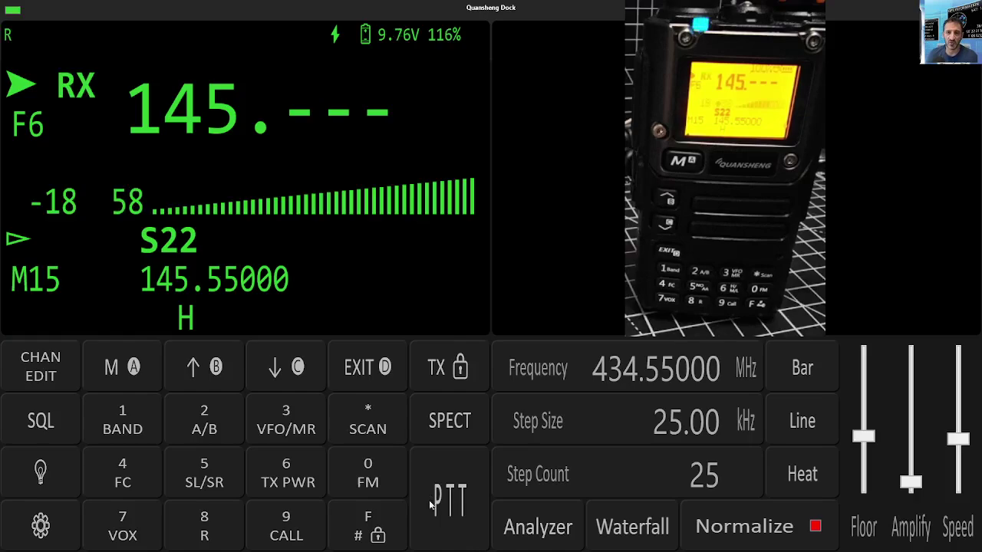
left_click(370, 474)
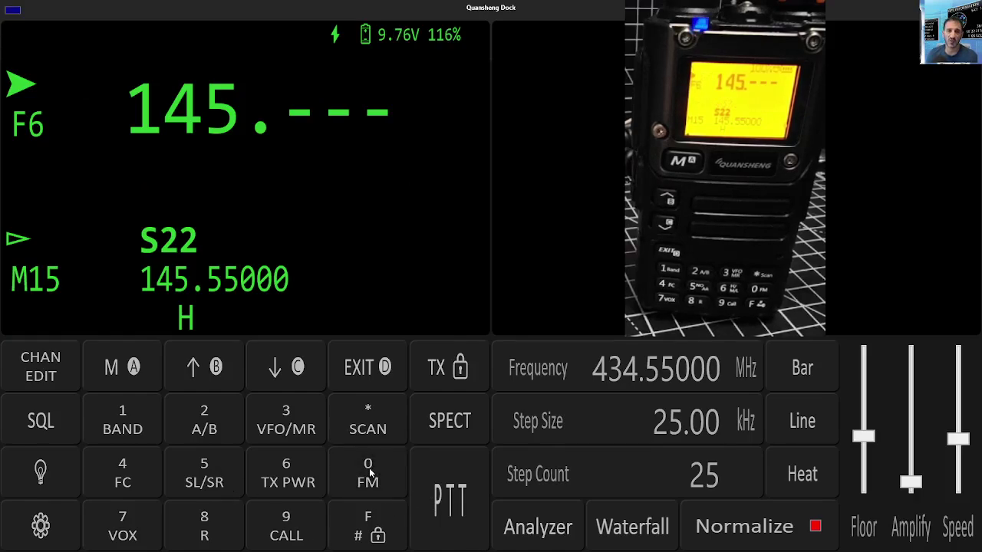
left_click(370, 473)
left_click(370, 474)
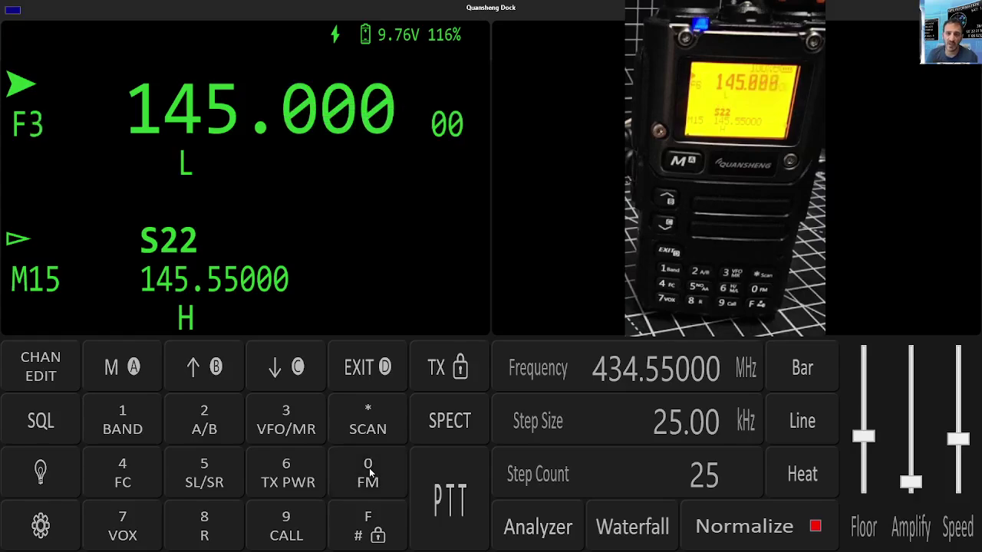
Browse the radio's menu entries in both directions, covering the DTMF settings, AM Fix and VOX.
left_click(111, 369)
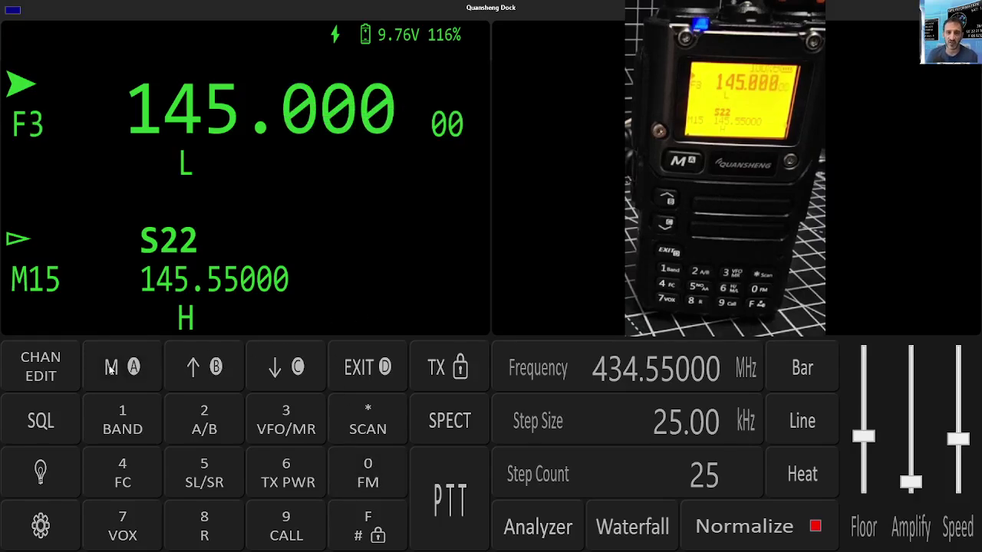
left_click(185, 370)
left_click(185, 371)
left_click(186, 371)
left_click(185, 371)
left_click(185, 370)
left_click(185, 370)
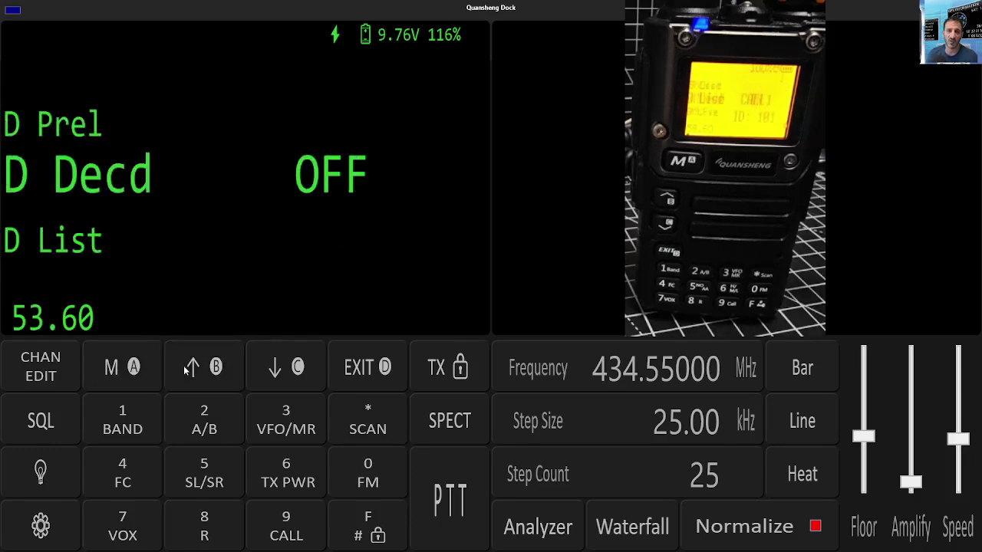
left_click(185, 371)
left_click(185, 371)
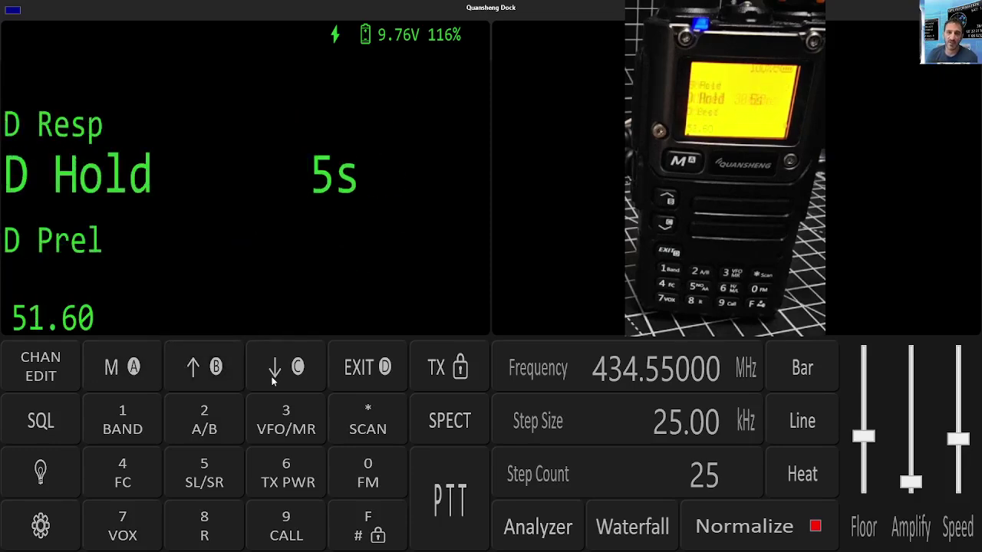
left_click(272, 378)
left_click(272, 380)
left_click(272, 378)
left_click(272, 378)
left_click(272, 378)
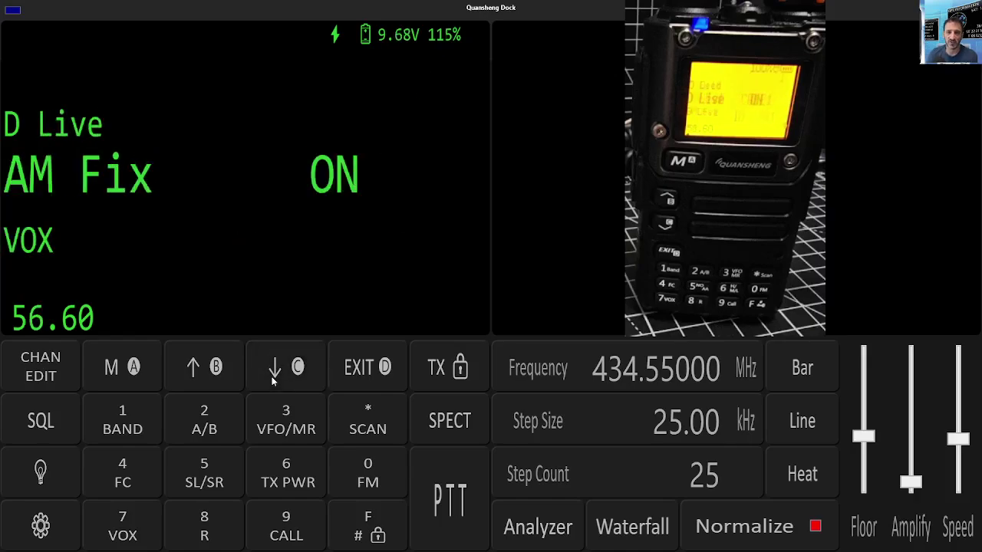
left_click(216, 370)
left_click(215, 370)
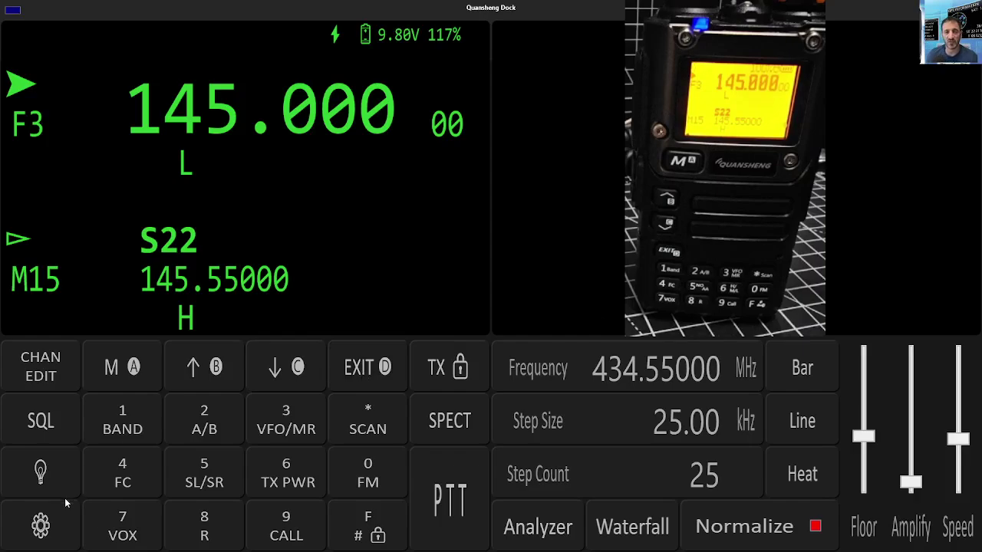
Open the dock settings and review the available audio input and output devices, keeping the current selections.
left_click(39, 525)
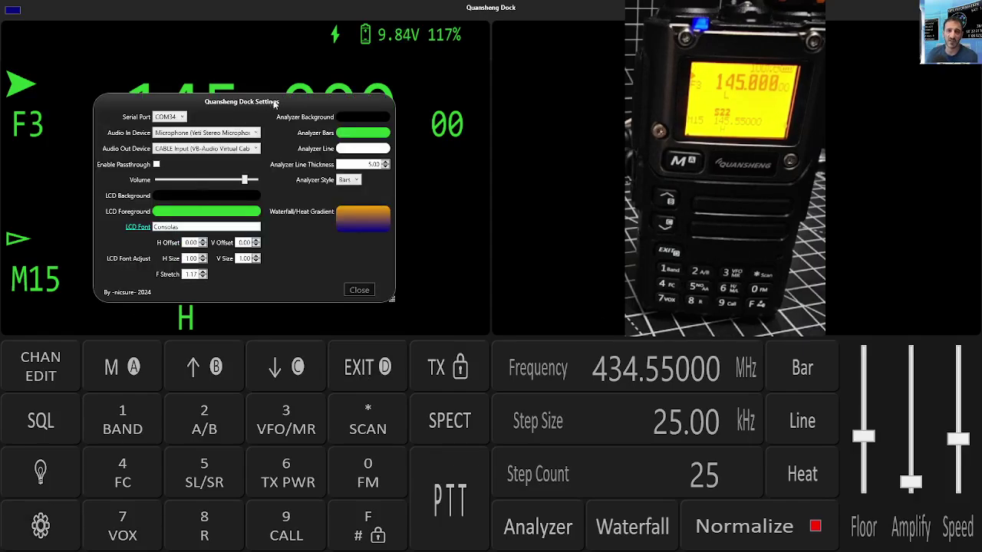
left_click_drag(285, 101, 286, 69)
left_click(258, 102)
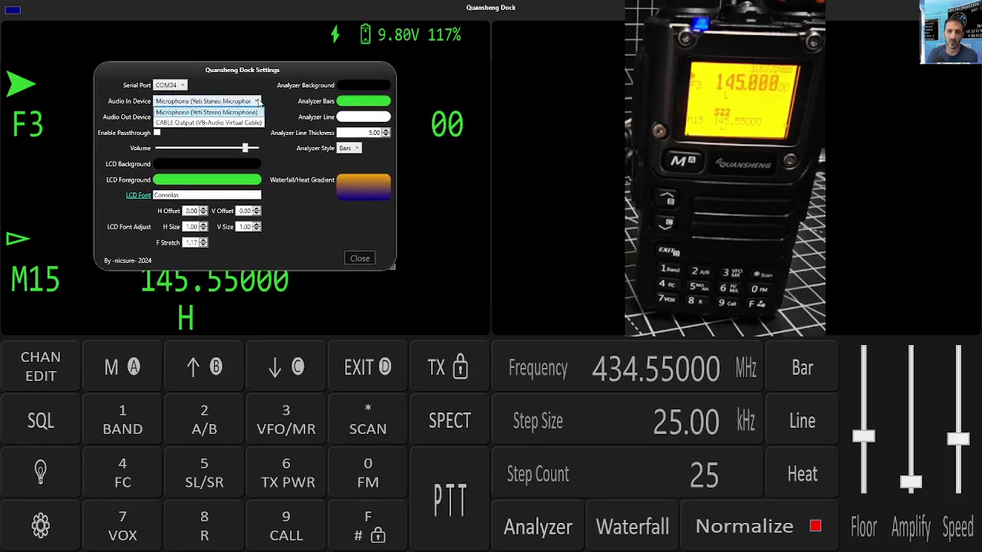
left_click(258, 102)
left_click(258, 101)
left_click(258, 101)
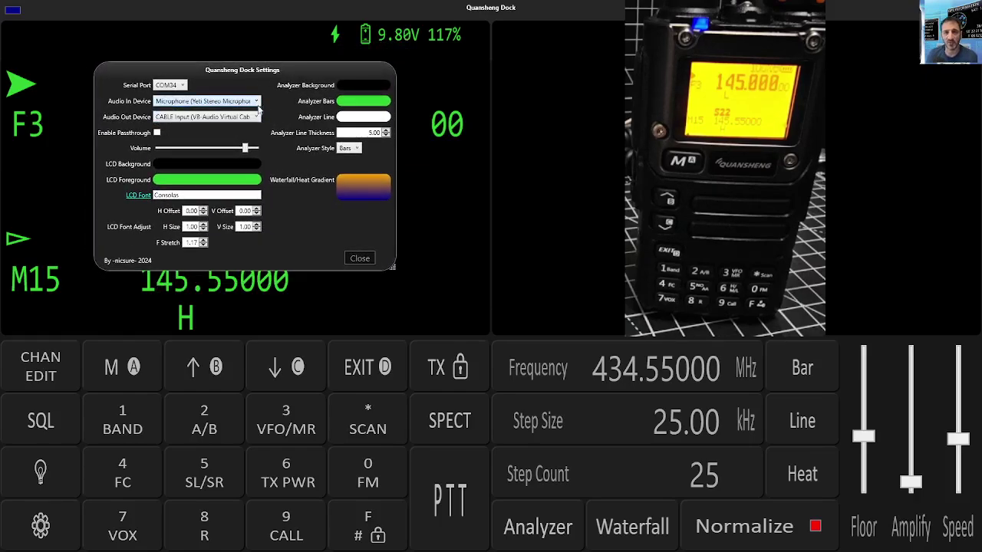
left_click(258, 117)
left_click(258, 116)
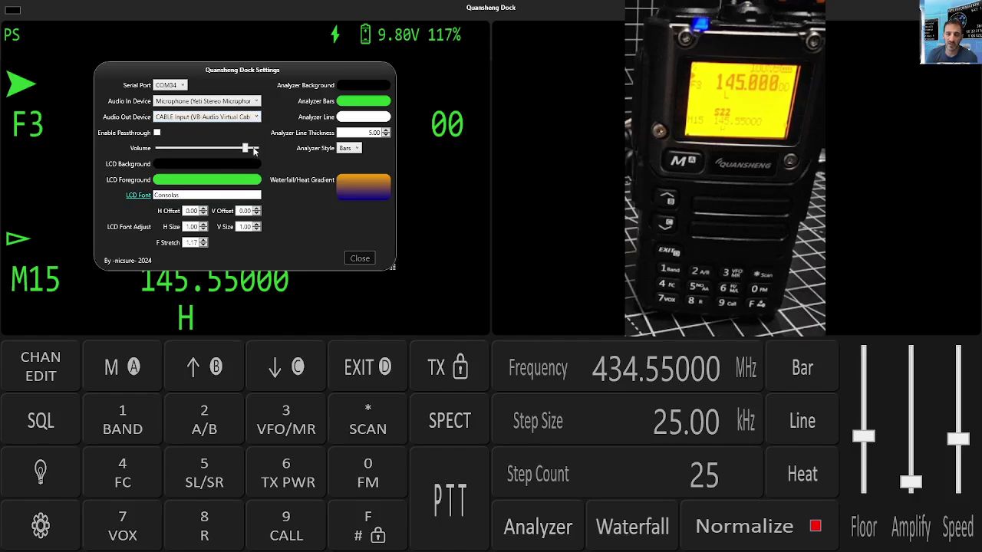
Review the analyzer style and serial port choices without changing them, and close the dock settings.
left_click(356, 151)
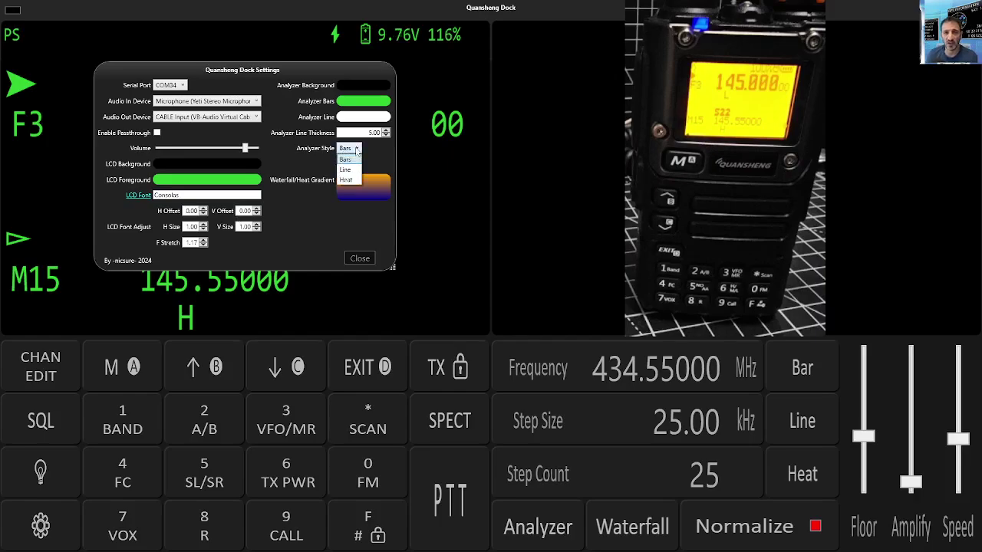
left_click(356, 151)
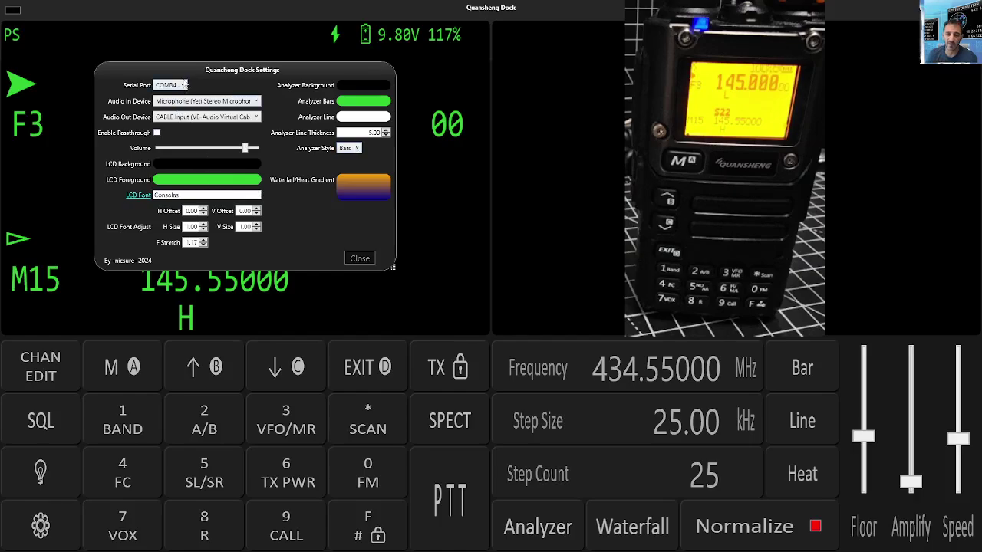
left_click(184, 88)
left_click(184, 87)
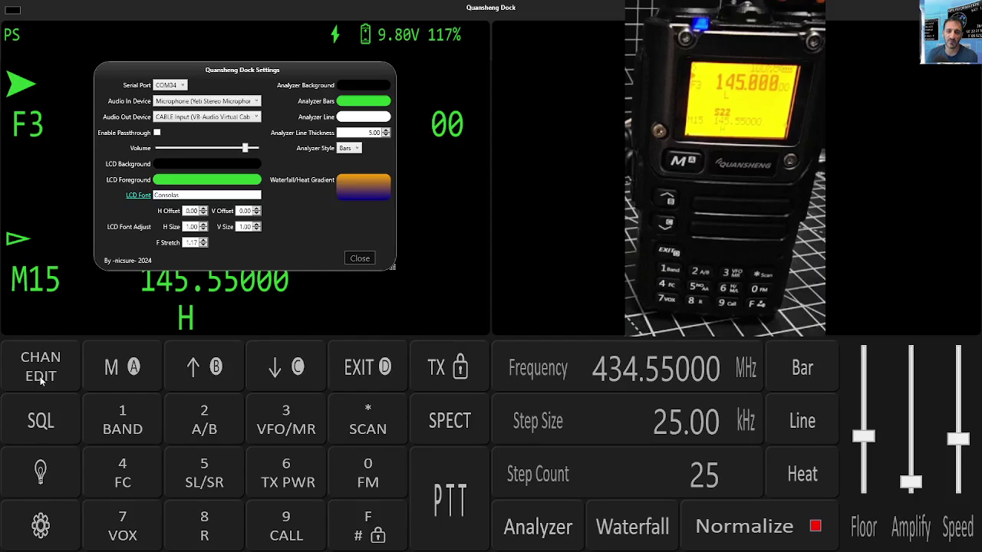
left_click(359, 260)
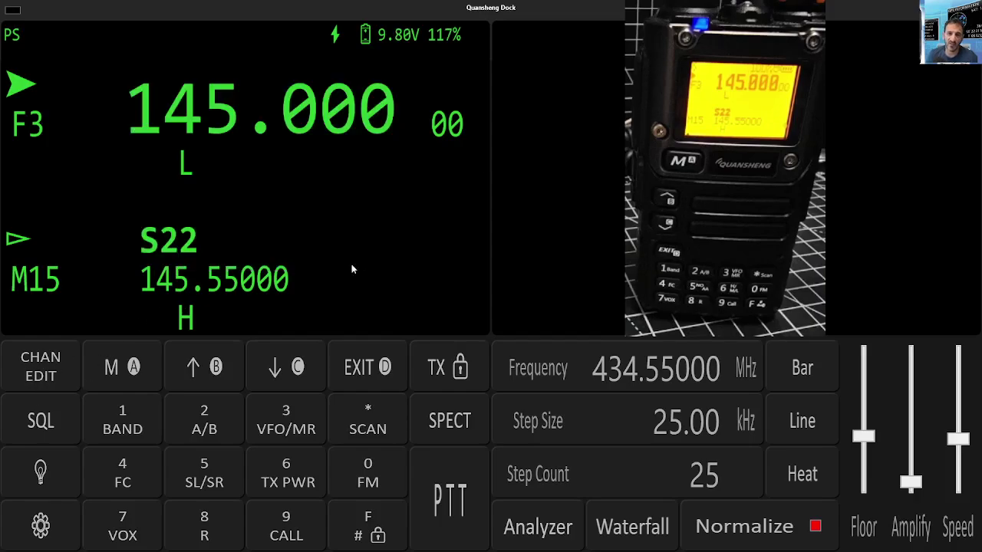
Open the channel editor, reposition it so its columns and controls can be examined, and close it.
left_click(29, 378)
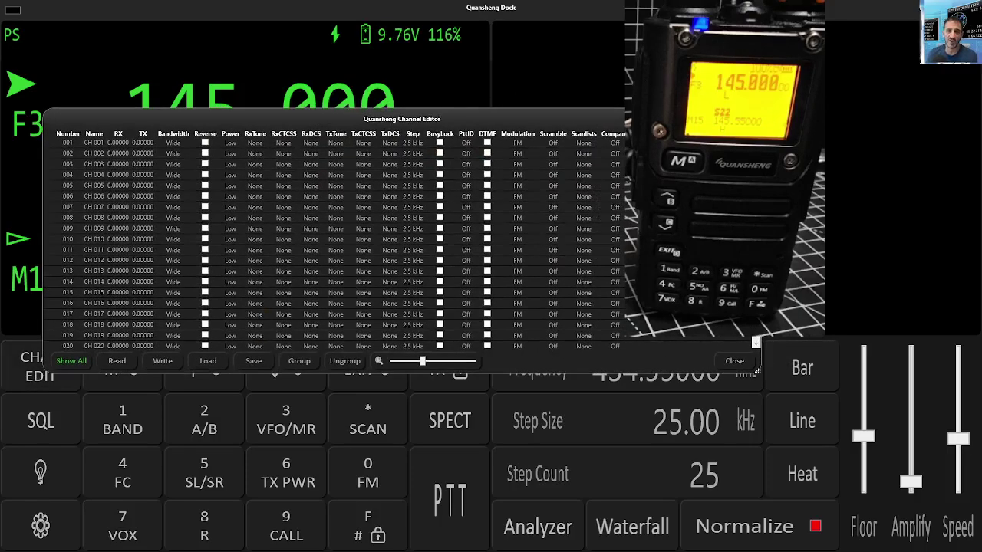
left_click_drag(335, 111, 334, 66)
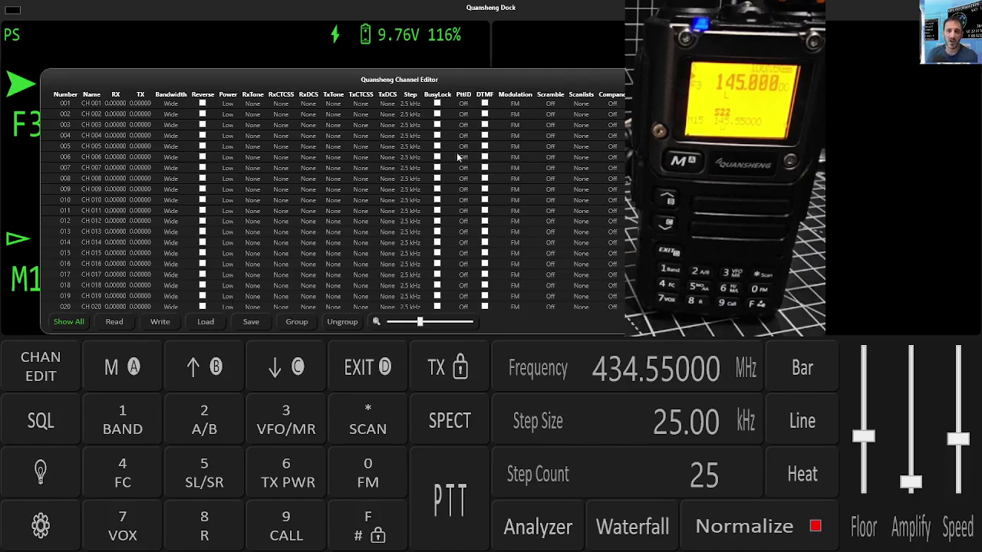
left_click_drag(330, 79, 307, 56)
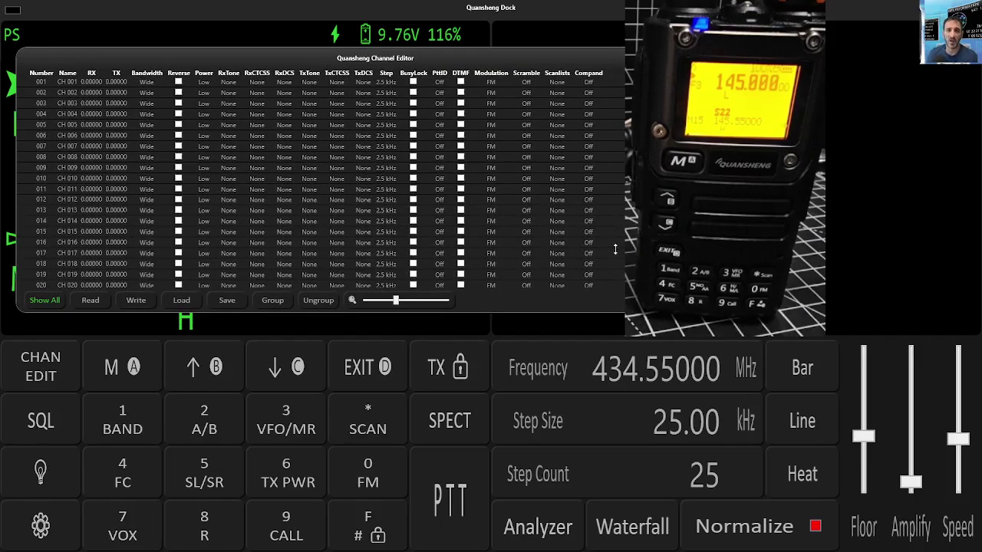
key("Escape")
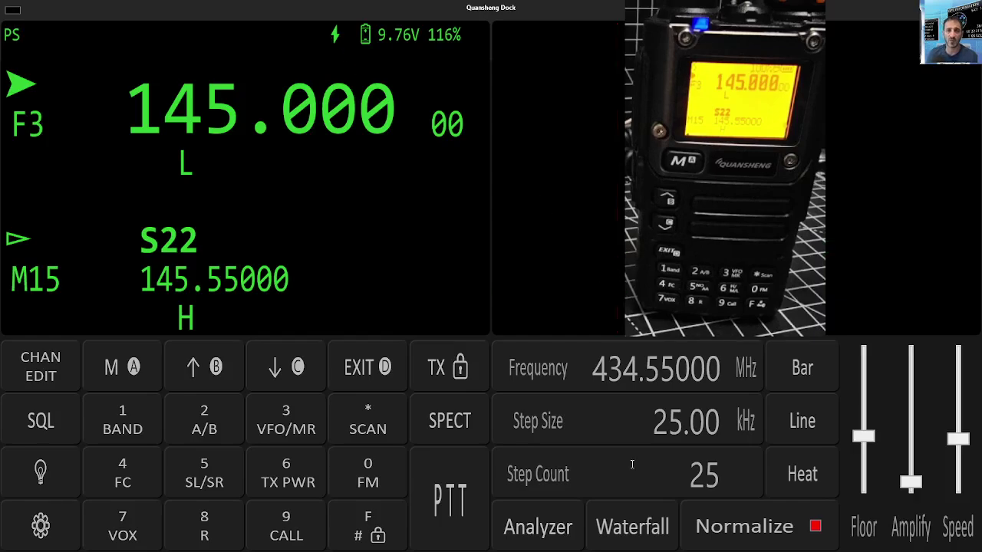
Start the spectrum analyzer centred on 434.55000 MHz and place the cursor in its frequency value.
left_click(561, 529)
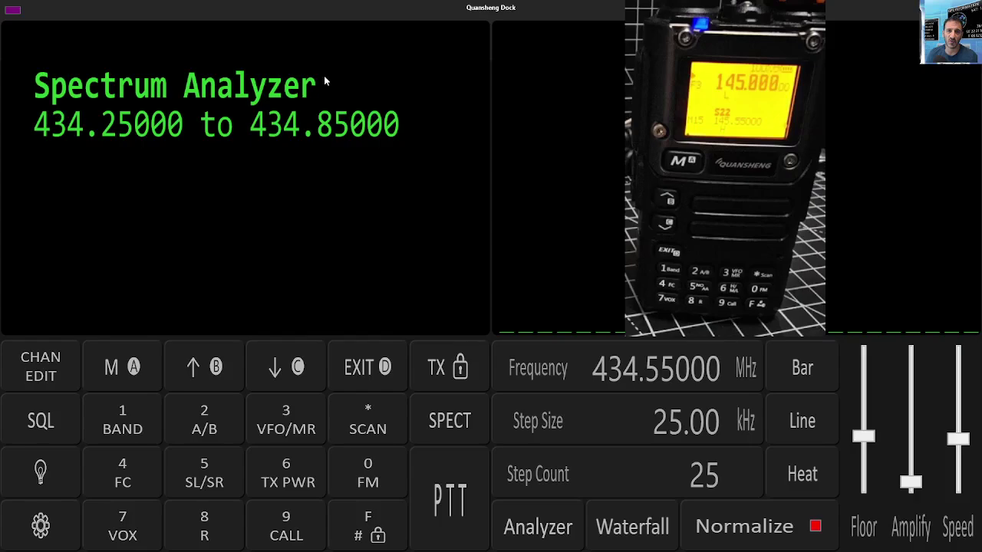
left_click(663, 372)
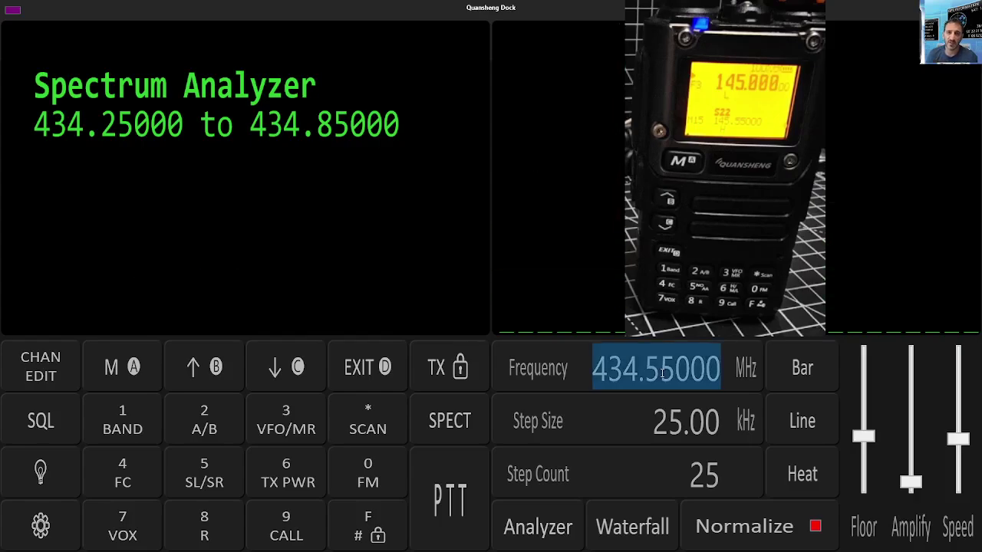
left_click(663, 372)
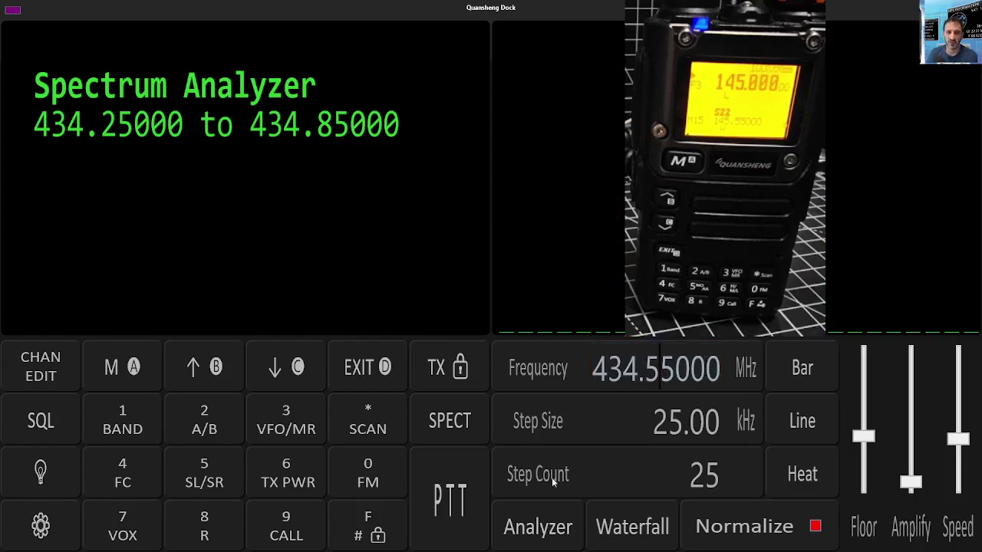
Switch to the waterfall display and raise its floor, amplify and speed levels.
left_click(622, 541)
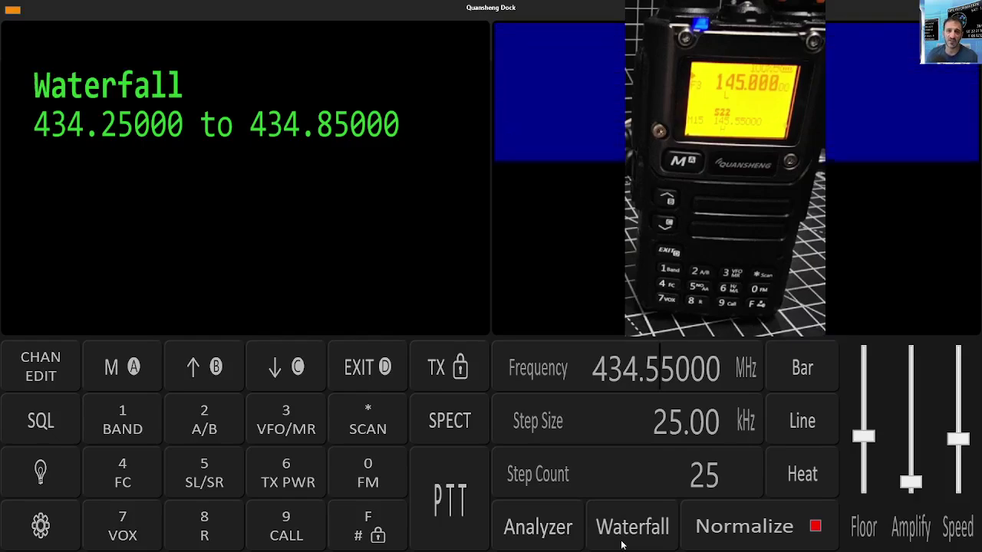
left_click_drag(864, 438, 864, 431)
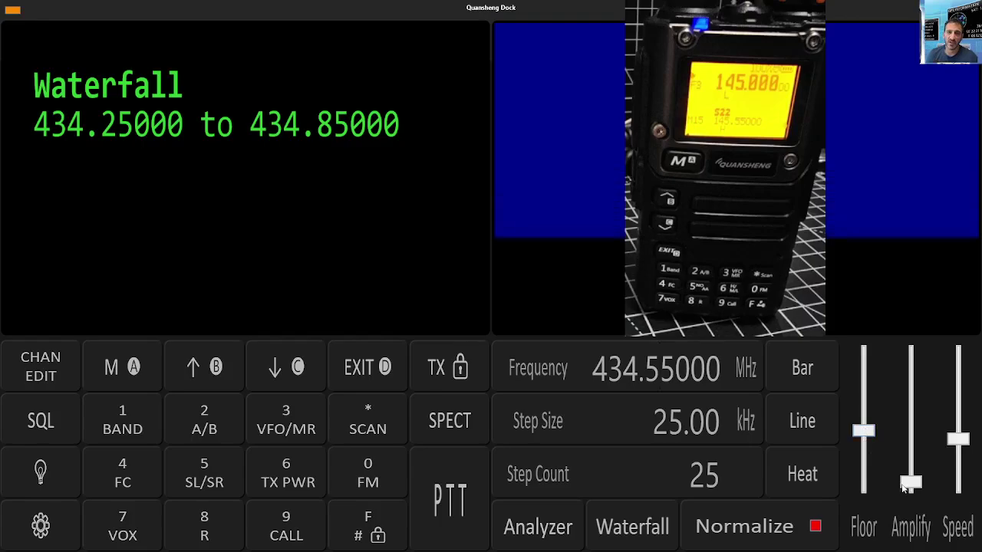
left_click_drag(911, 483, 960, 435)
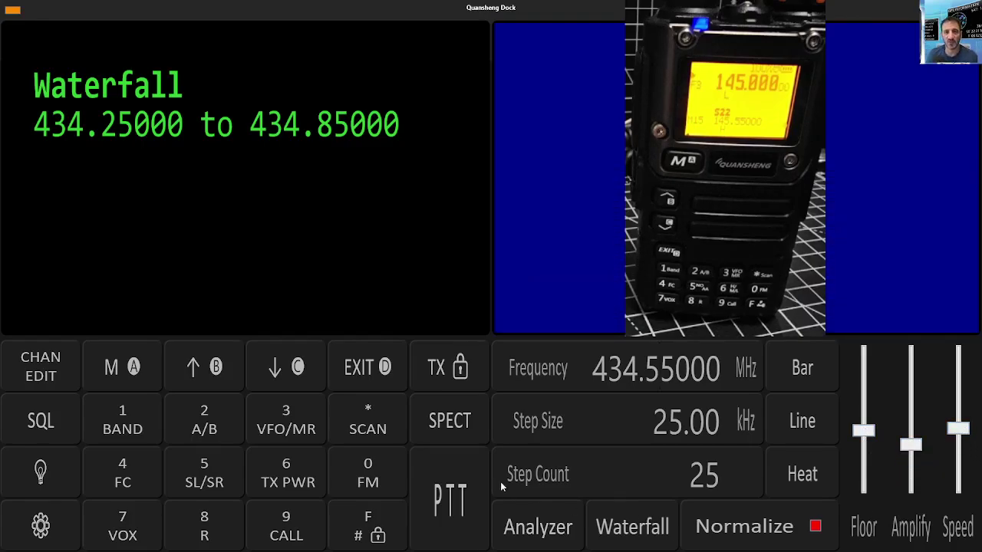
Return to the spectrum analyzer, try the line and heat styles, and set its trace style to bars.
left_click(810, 422)
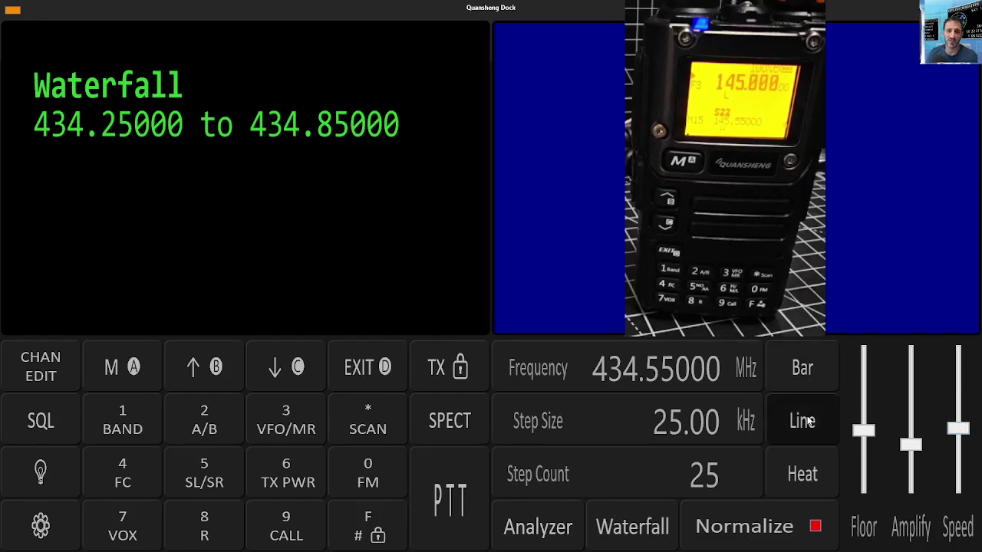
left_click(813, 480)
left_click(525, 524)
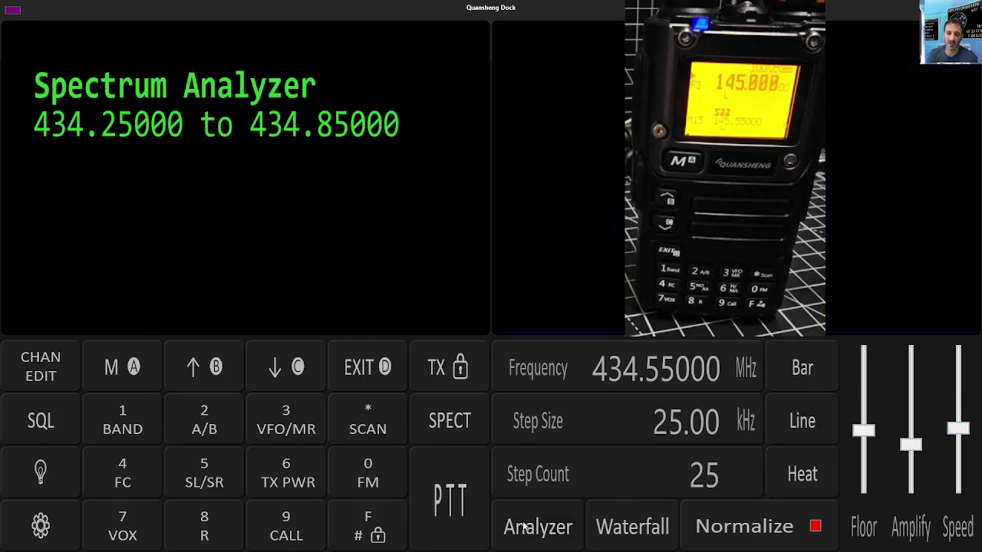
left_click(803, 370)
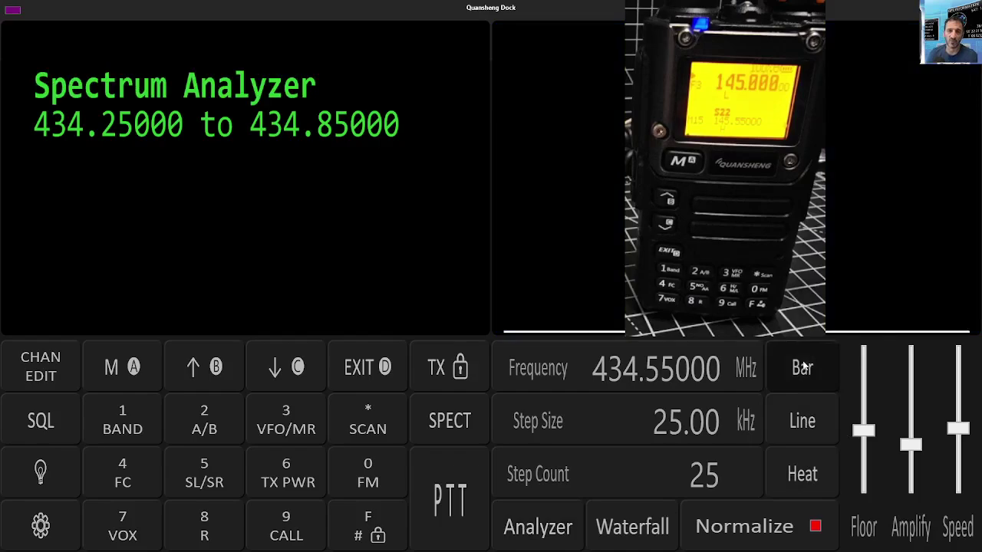
Compare the waterfall with the spectrum analyzer once more and operate push-to-talk from the analyzer view.
left_click(623, 527)
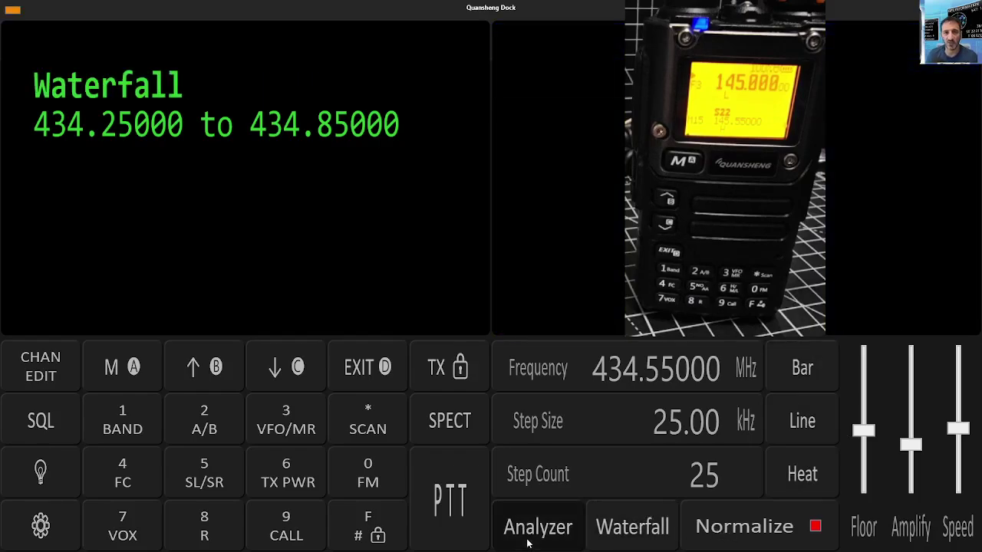
left_click(500, 533)
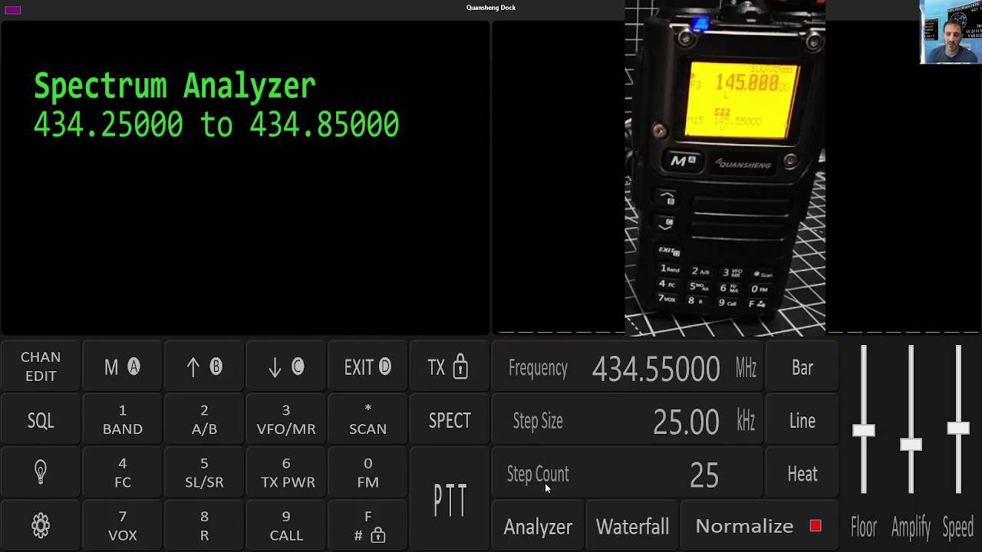
left_click(453, 503)
left_click(454, 504)
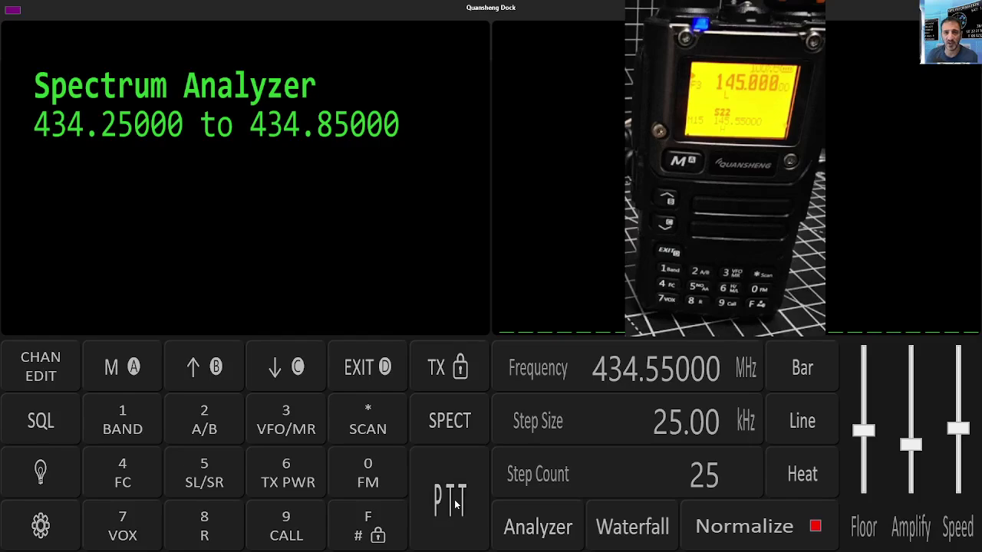
Try the push-to-talk and radio menu controls while the spectrum analyzer is running from 434.25000 to 434.85000.
left_click(457, 506)
left_click(457, 505)
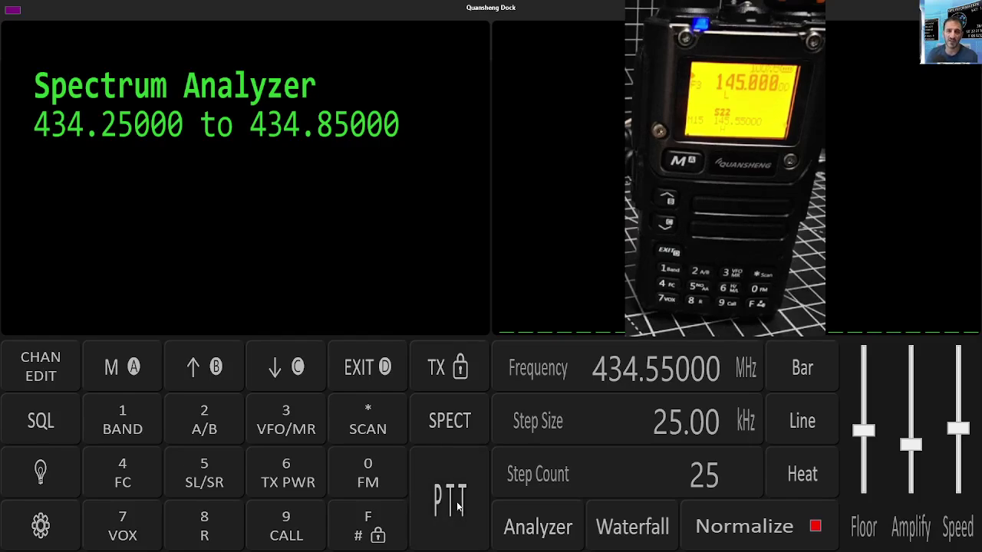
left_click(457, 505)
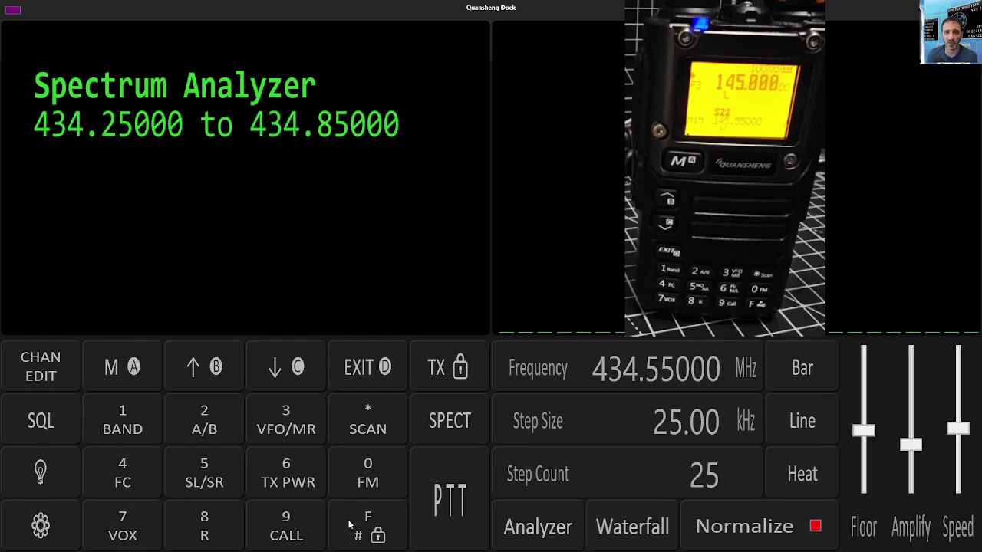
left_click(129, 369)
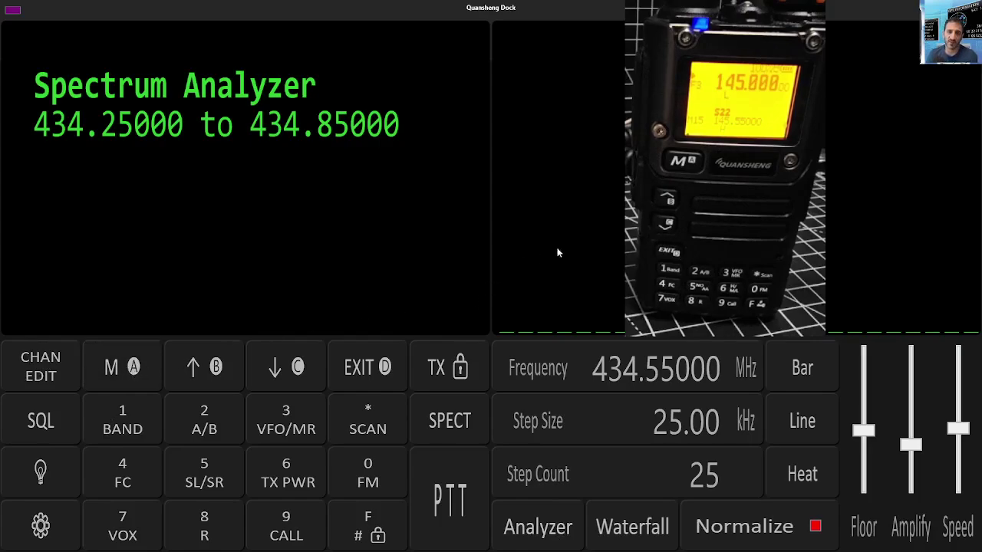
Switch to the waterfall, turn off Normalize and leave spectrum mode for the radio's main display.
left_click(630, 537)
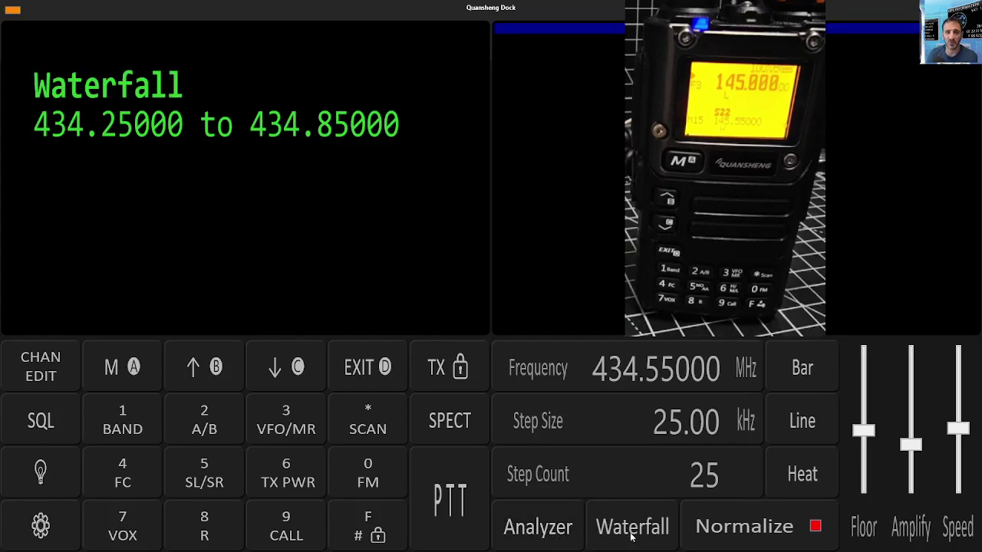
left_click(744, 528)
left_click(538, 528)
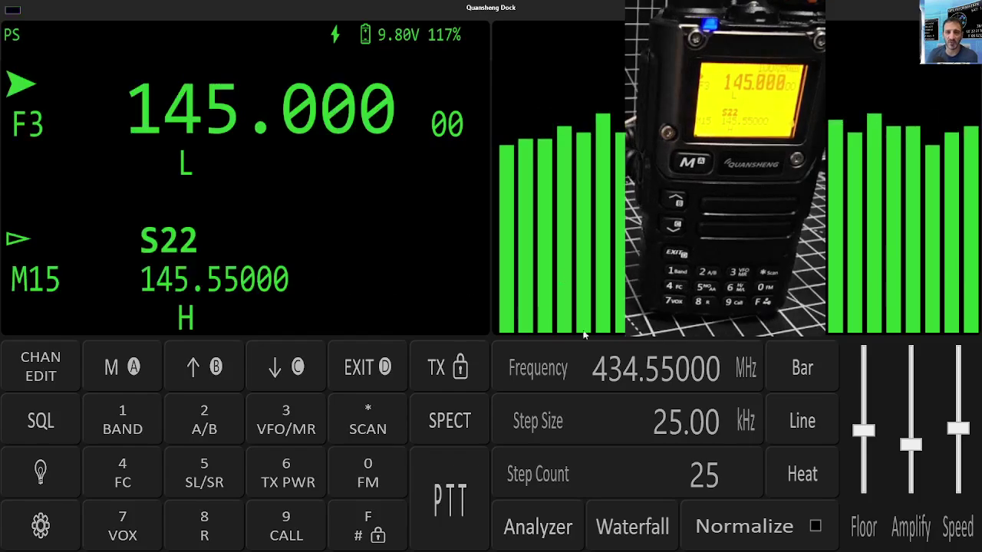
Operate push-to-talk repeatedly from the radio's main display with 145.000 as the active frequency.
left_click(461, 500)
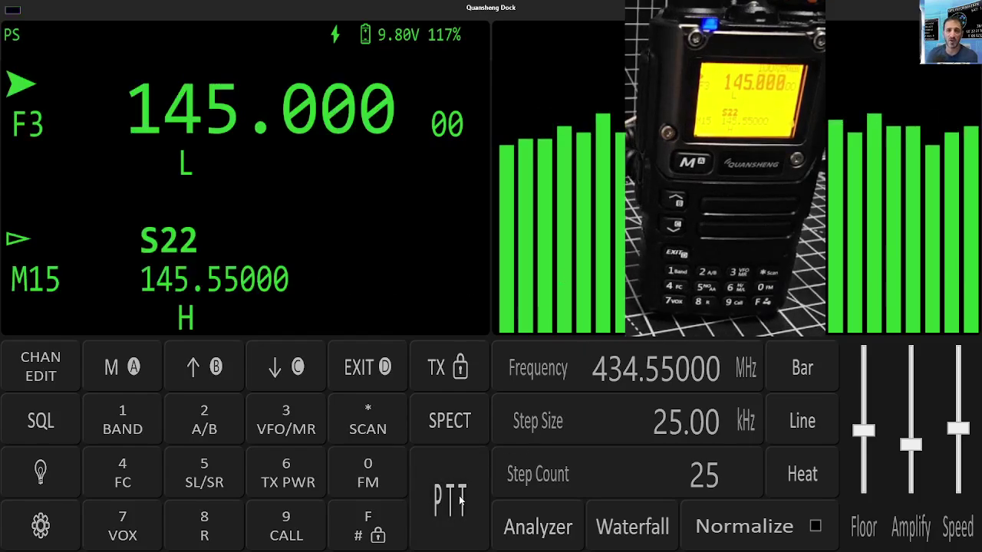
left_click(461, 500)
left_click(461, 500)
left_click(461, 500)
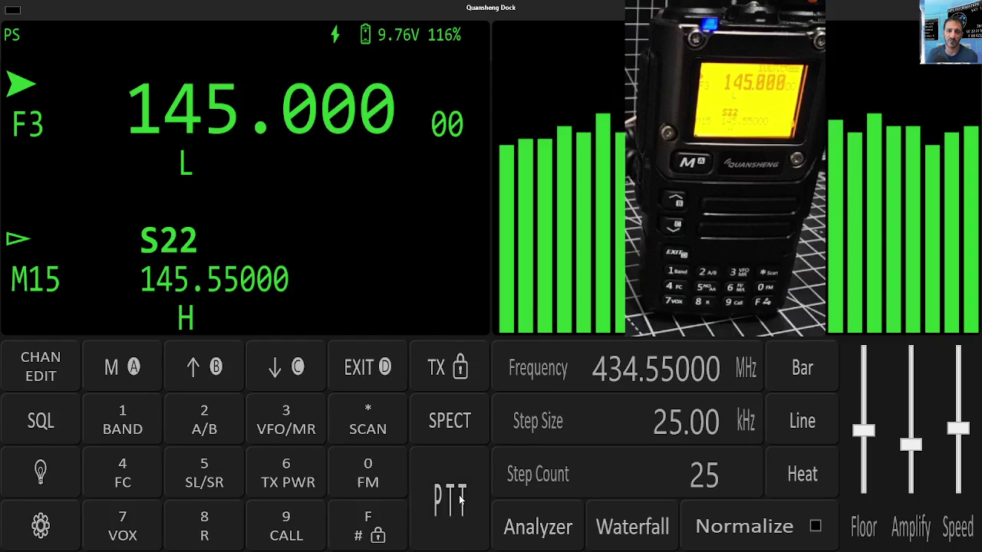
left_click(461, 500)
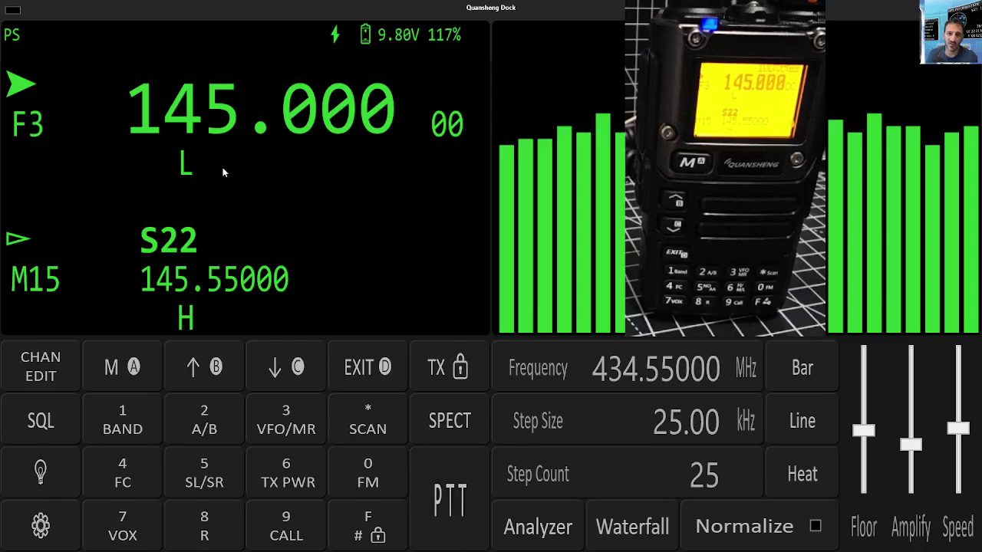